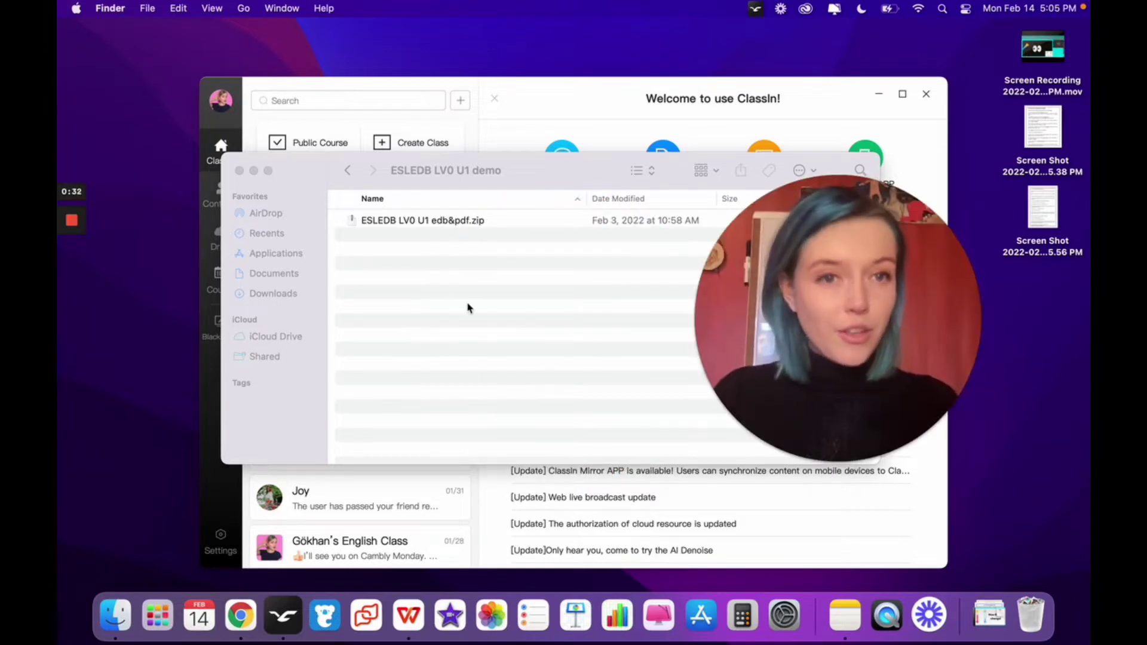
# - Extract the archive ESLEDB LV0 U1 edb&pdf.zip in the ESLEDB LV0 U1 demo folder
pyautogui.click(468, 307)
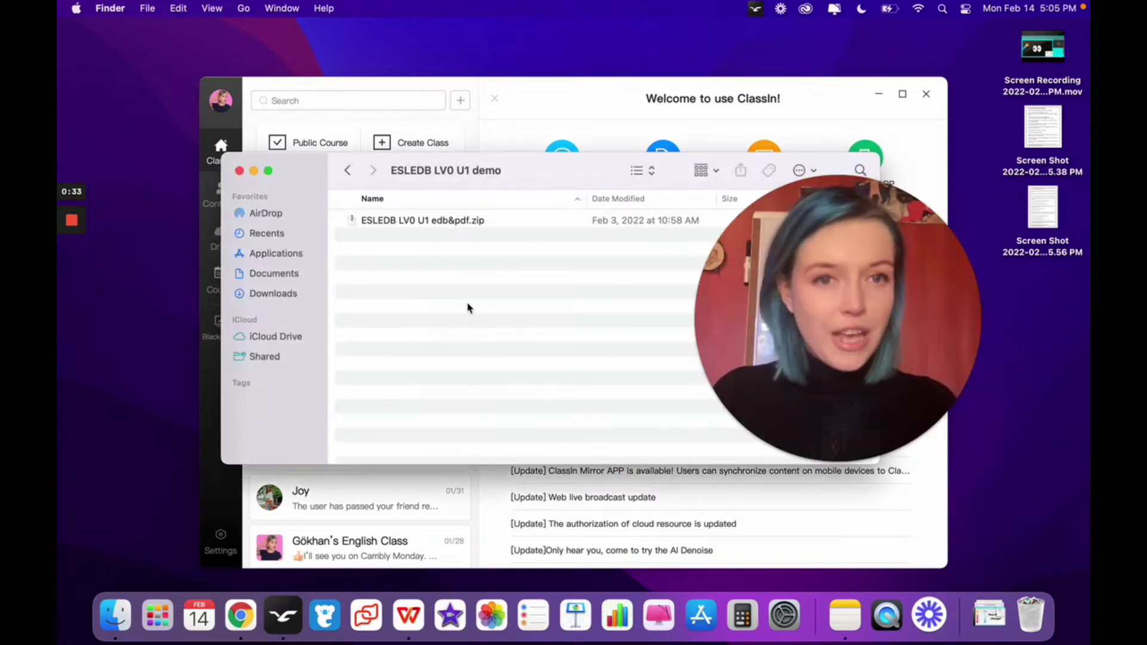
pyautogui.doubleClick(450, 221)
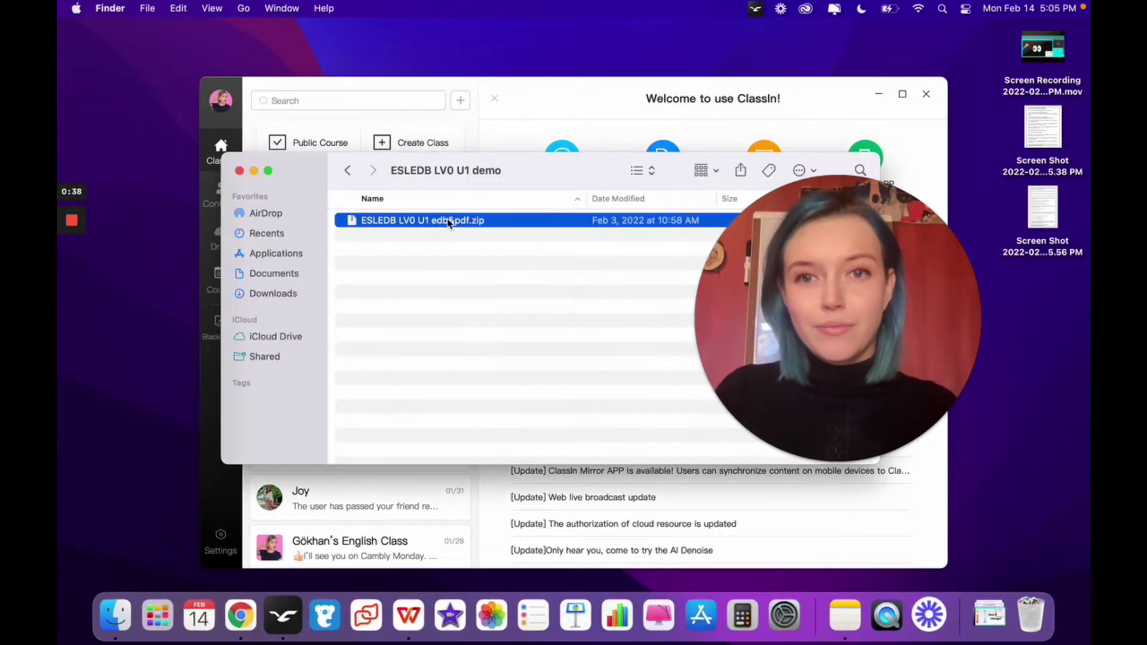
pyautogui.doubleClick(449, 221)
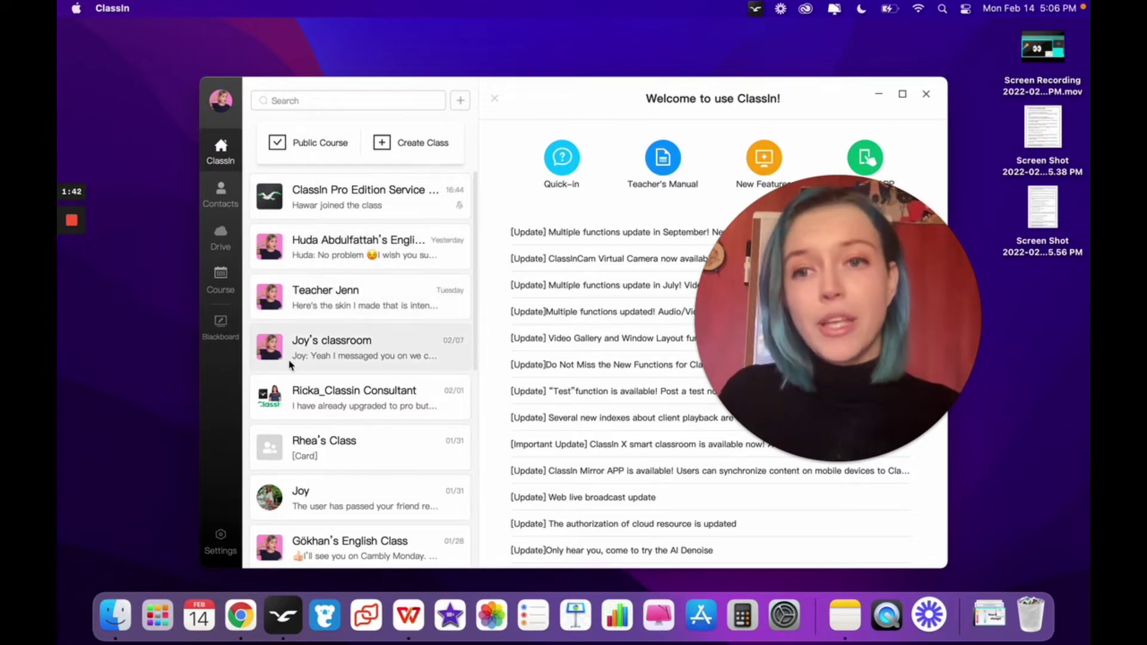
# - Switch to ClassIn, open a blackboard and load the local file ESLEDB LV0 U1 L1.edb from the extracted folder onto it
pyautogui.click(218, 330)
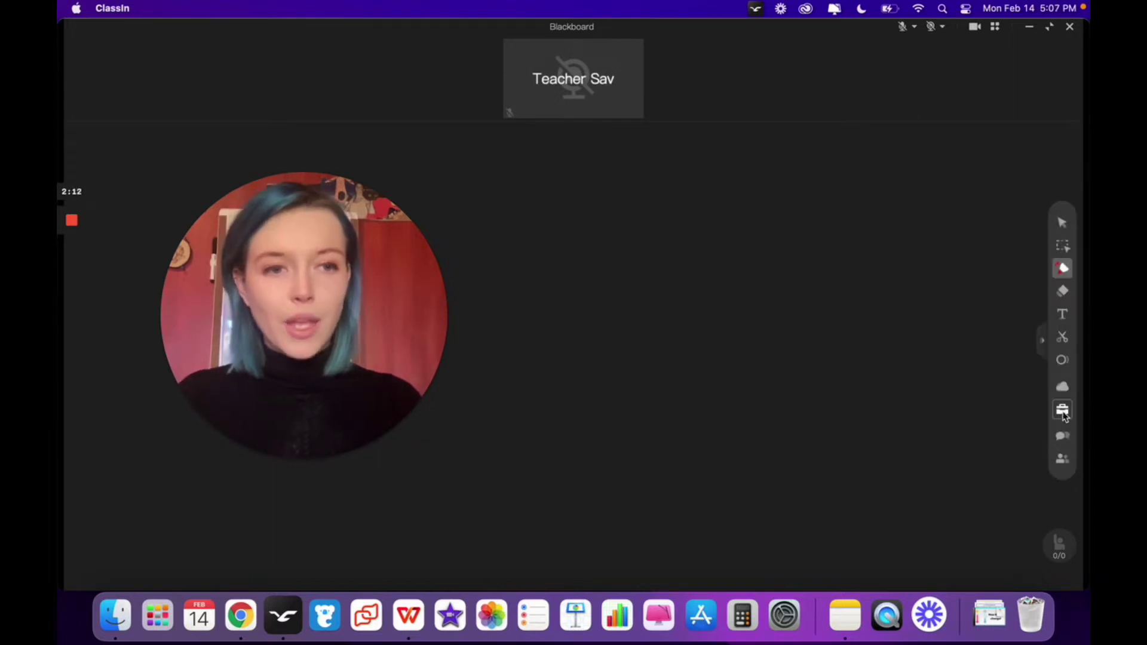
pyautogui.click(1062, 411)
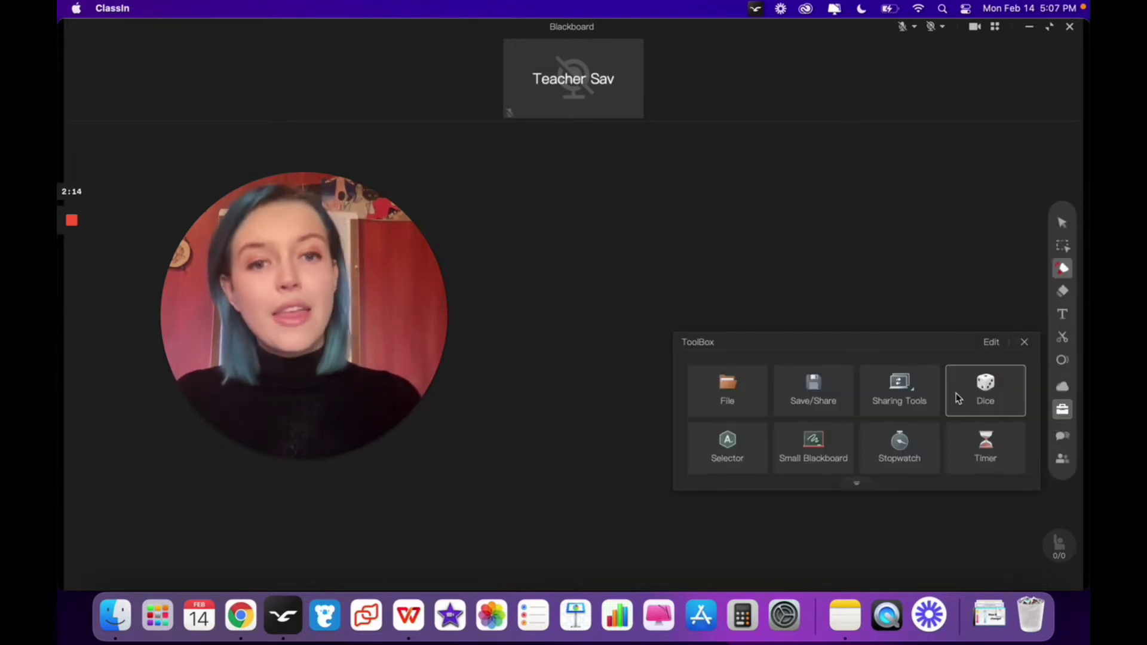
pyautogui.click(728, 388)
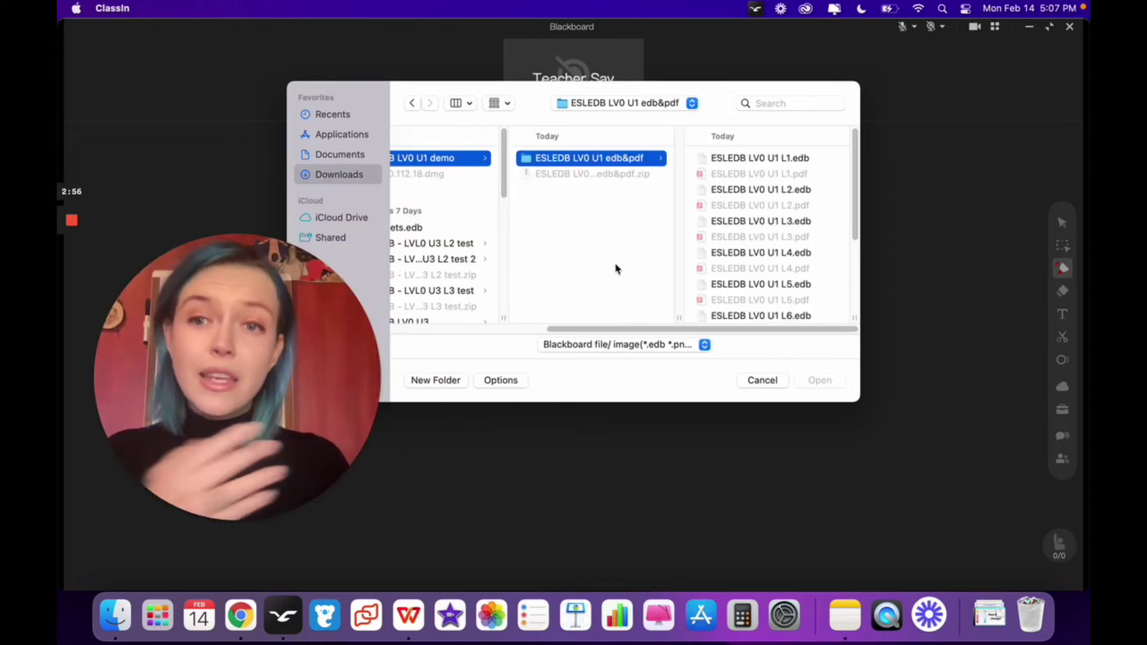
pyautogui.doubleClick(776, 159)
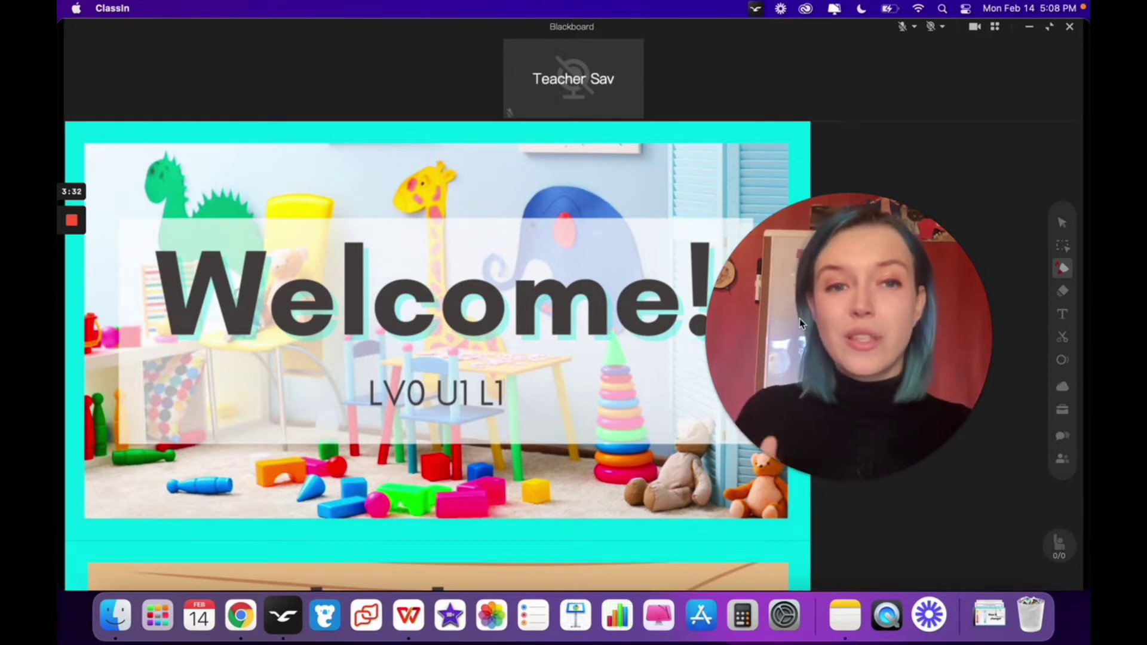
# - Open the local file chooser for adding another file to the blackboard
pyautogui.click(1062, 410)
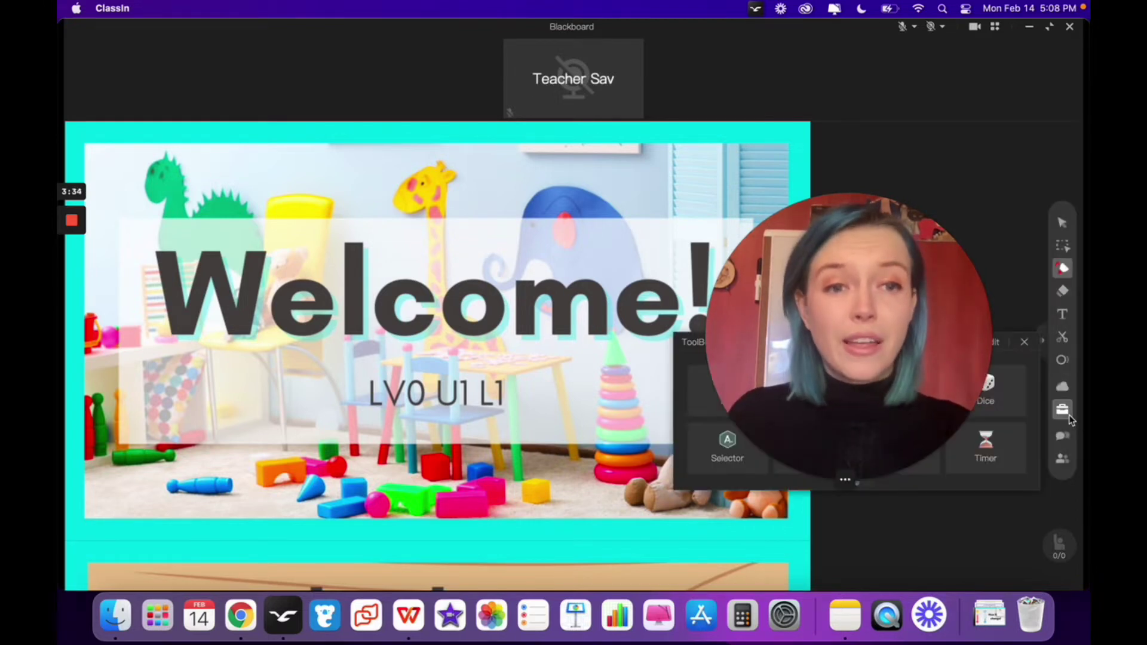
pyautogui.click(702, 399)
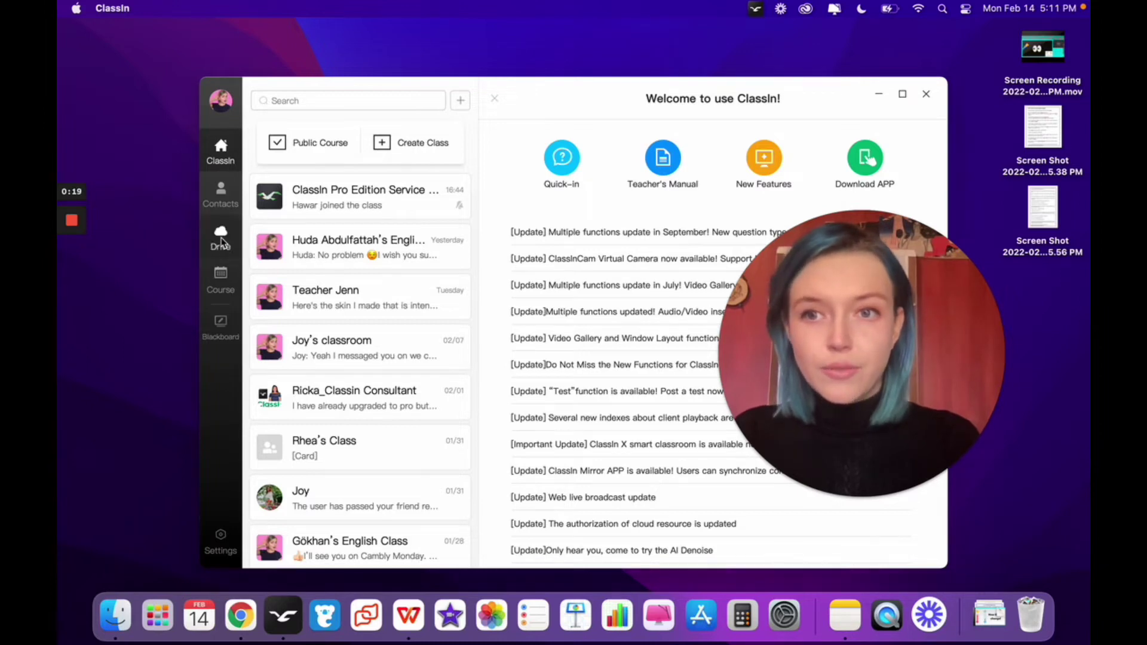
# - Create a folder named ESLEDB LV0 U1 in the Resource section of My Drive
pyautogui.click(220, 239)
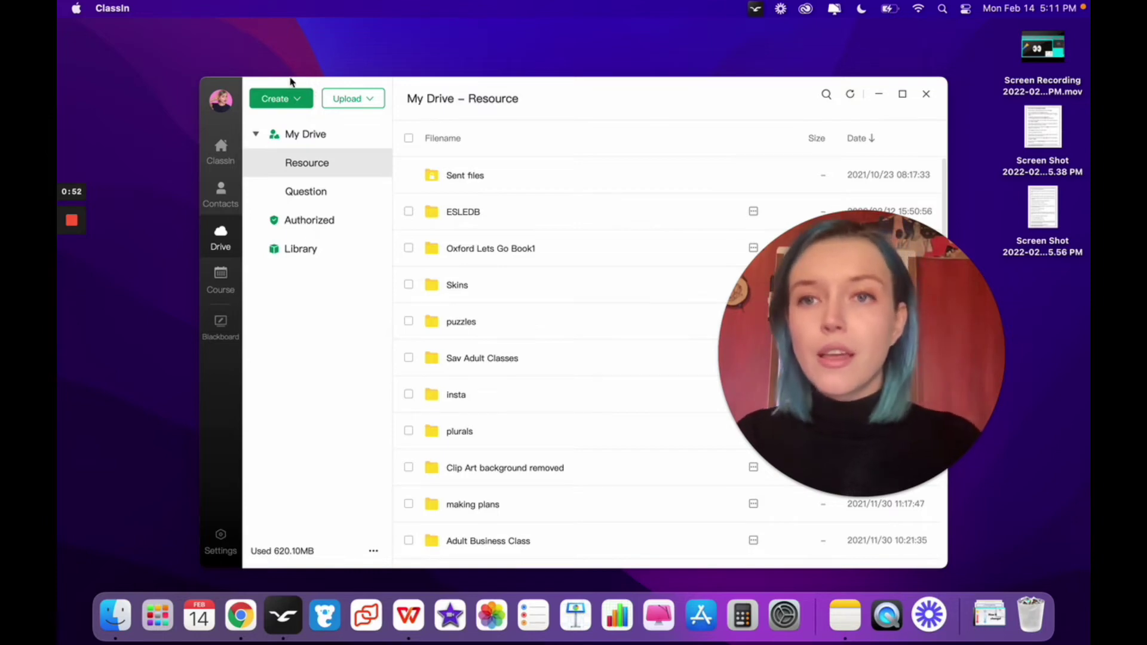
pyautogui.click(302, 105)
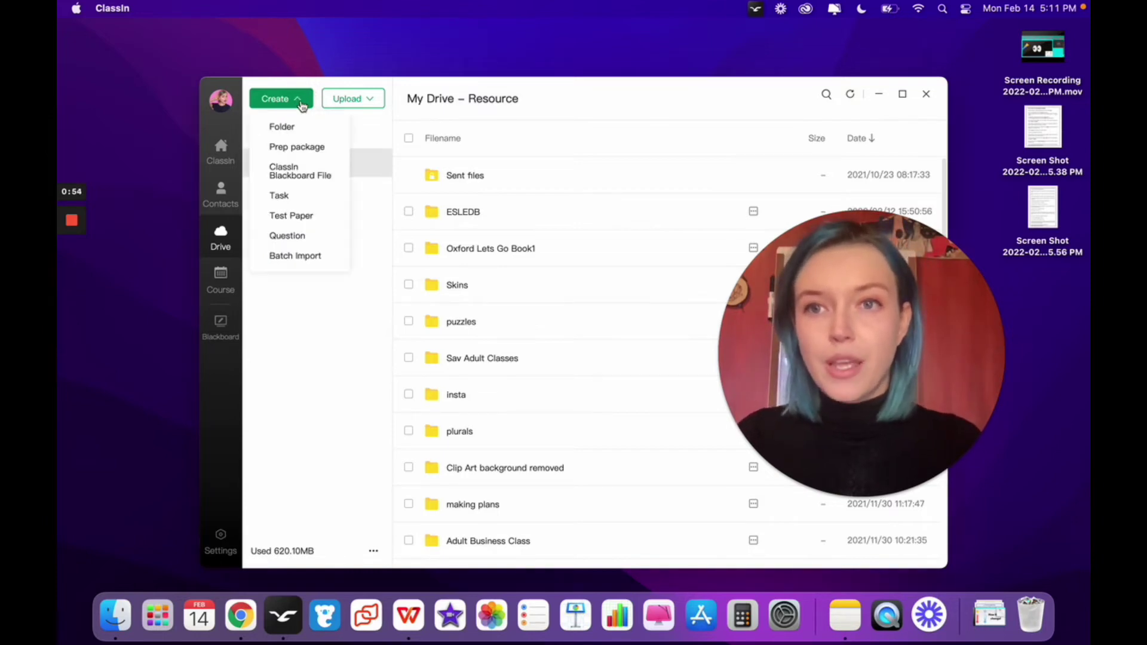
pyautogui.click(300, 129)
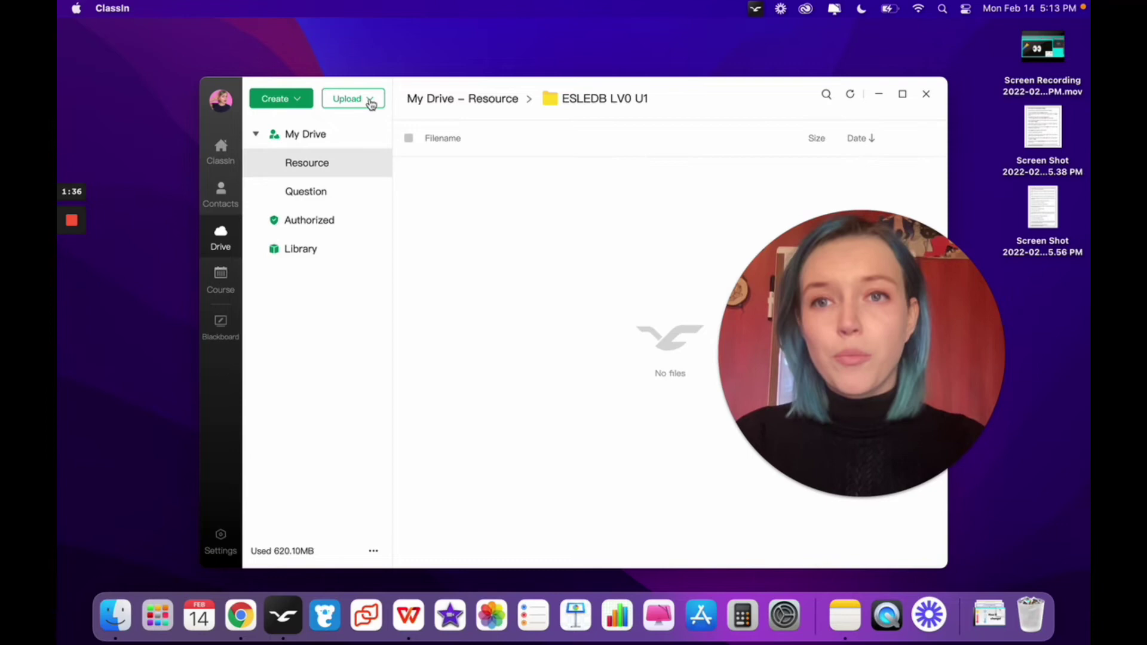
# - Upload the .edb and .pdf files of ESLEDB LV0 U1 L1 and L2 to the ESLEDB LV0 U1 drive folder
pyautogui.click(370, 102)
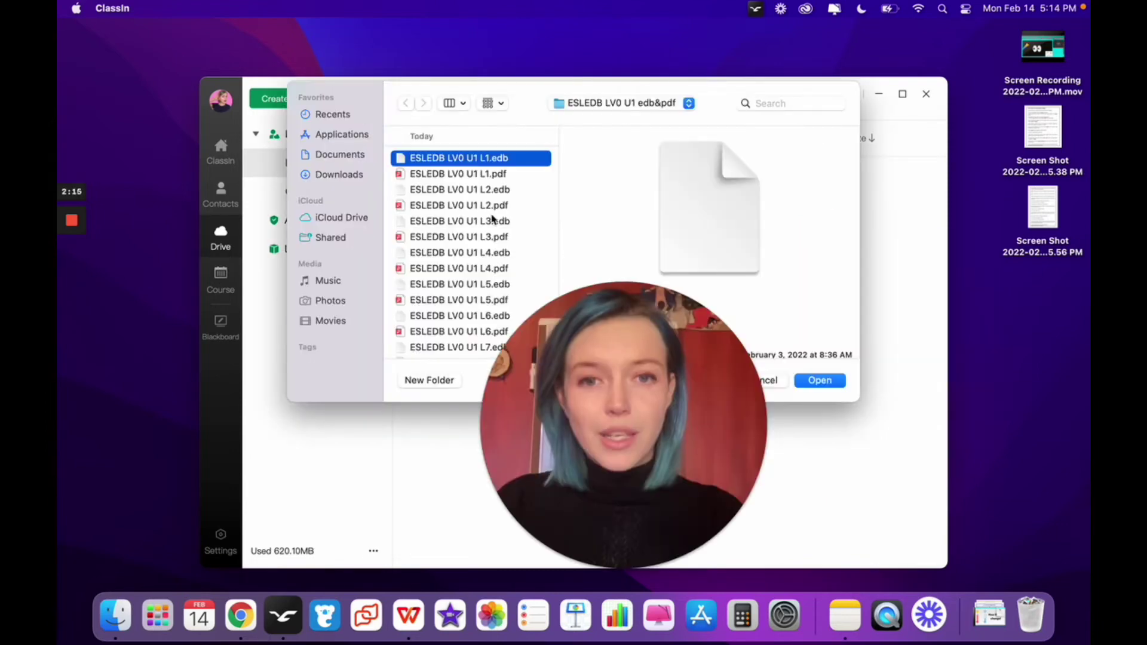
pyautogui.keyDown('shift'); pyautogui.click(490, 174); pyautogui.keyUp('shift')
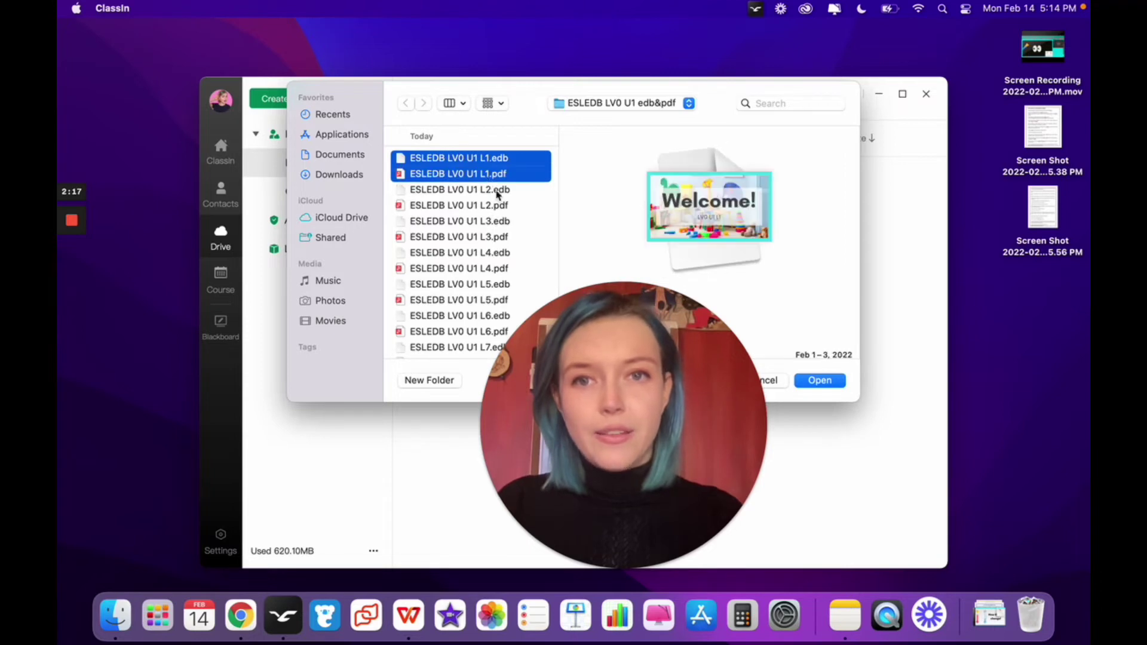
pyautogui.keyDown('shift'); pyautogui.click(497, 191); pyautogui.keyUp('shift')
pyautogui.keyDown('shift'); pyautogui.click(499, 206); pyautogui.keyUp('shift')
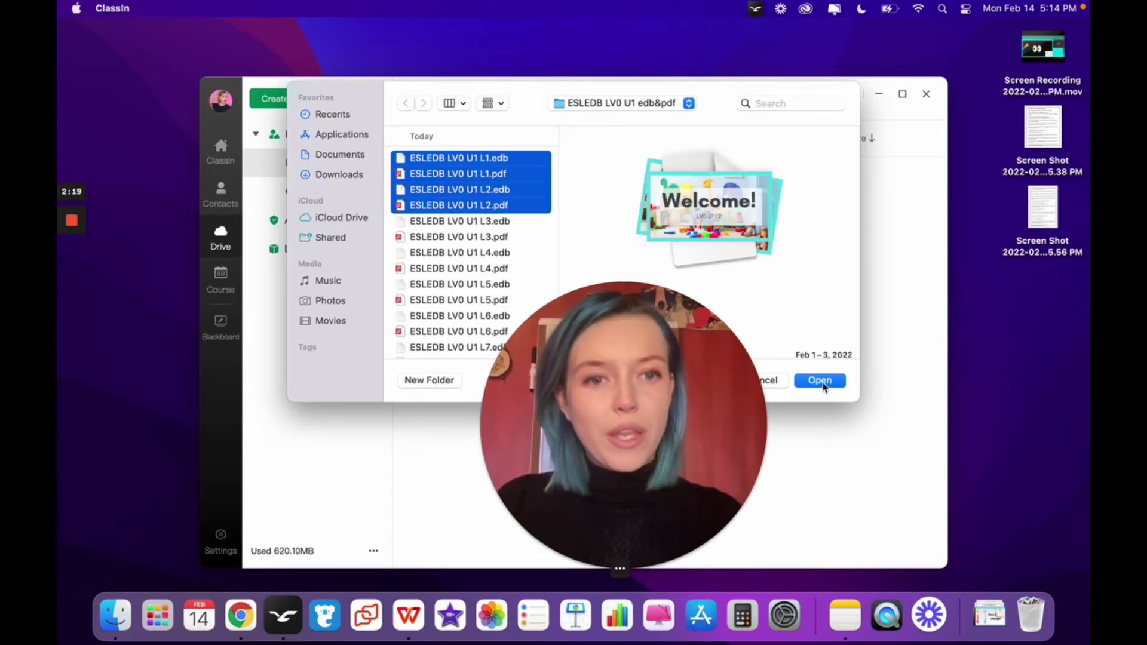
pyautogui.click(819, 381)
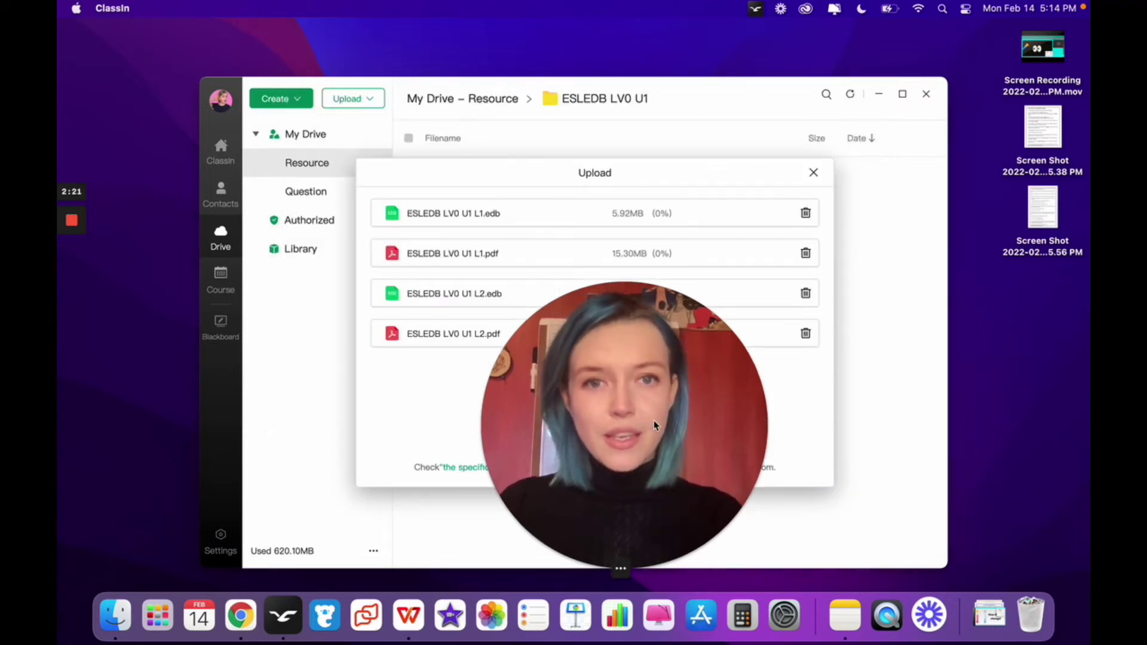
pyautogui.moveTo(653, 421); pyautogui.dragTo(841, 413)
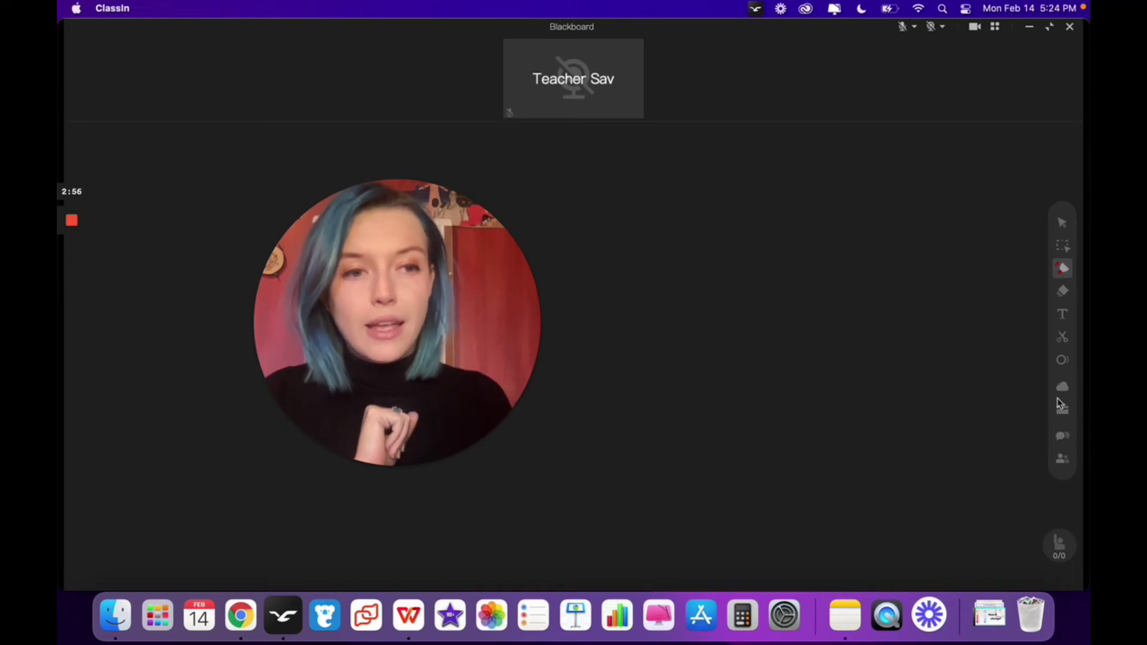
# - Load ESLEDB LV0 U1 L1.edb from the ESLEDB LV0 U1 drive folder onto the blackboard
pyautogui.click(1063, 388)
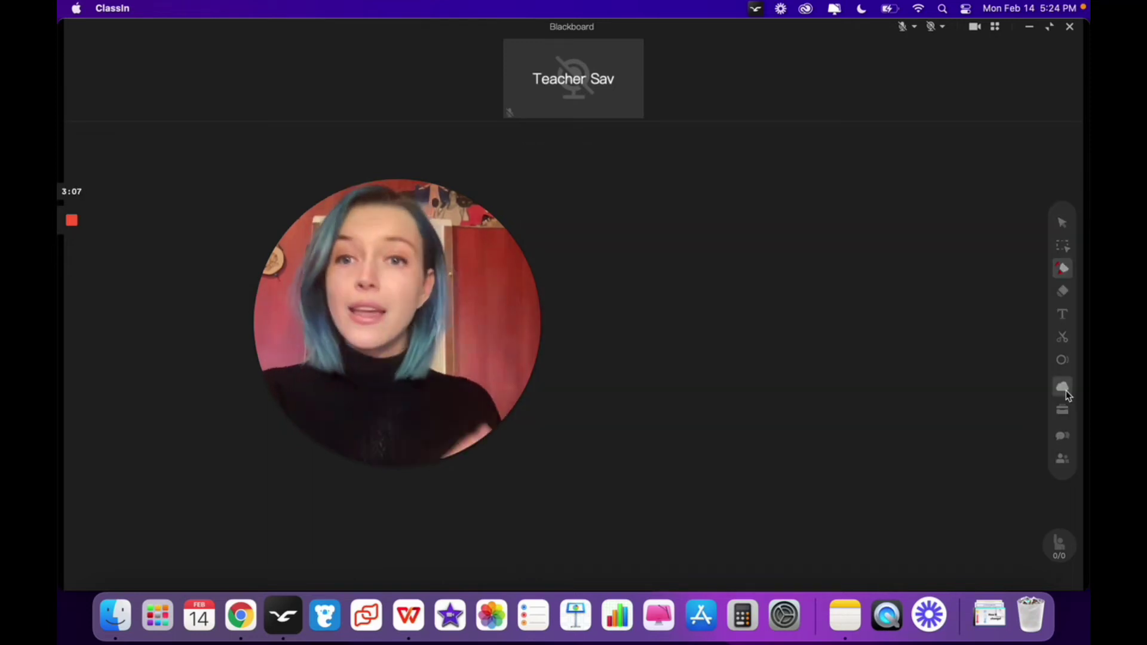
pyautogui.click(1064, 389)
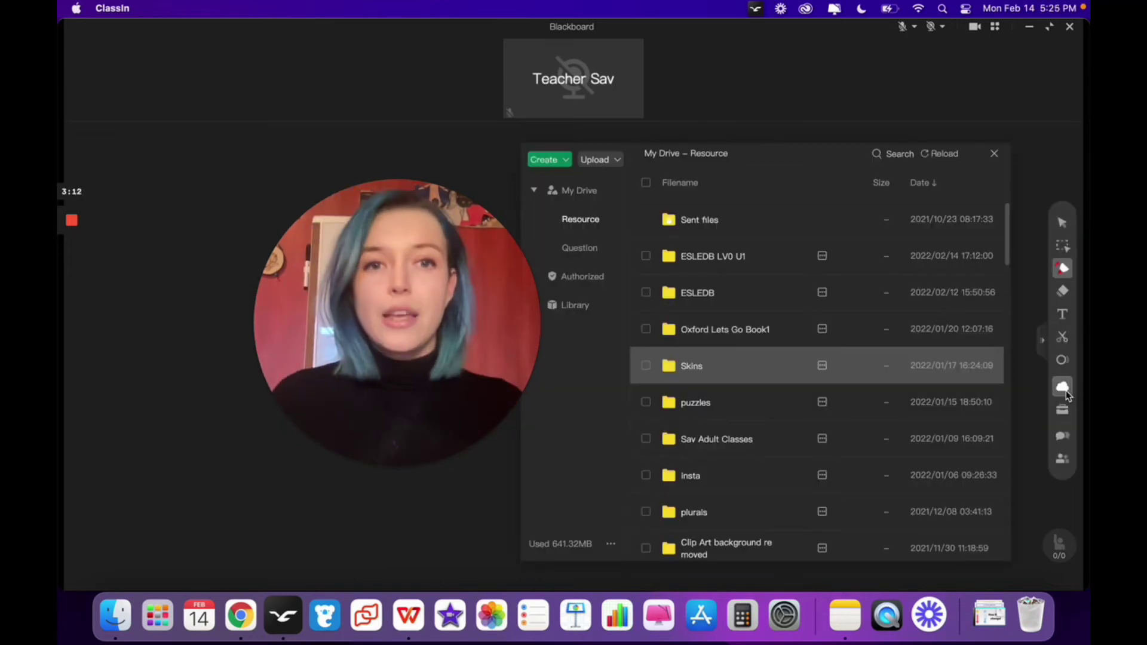
pyautogui.doubleClick(705, 258)
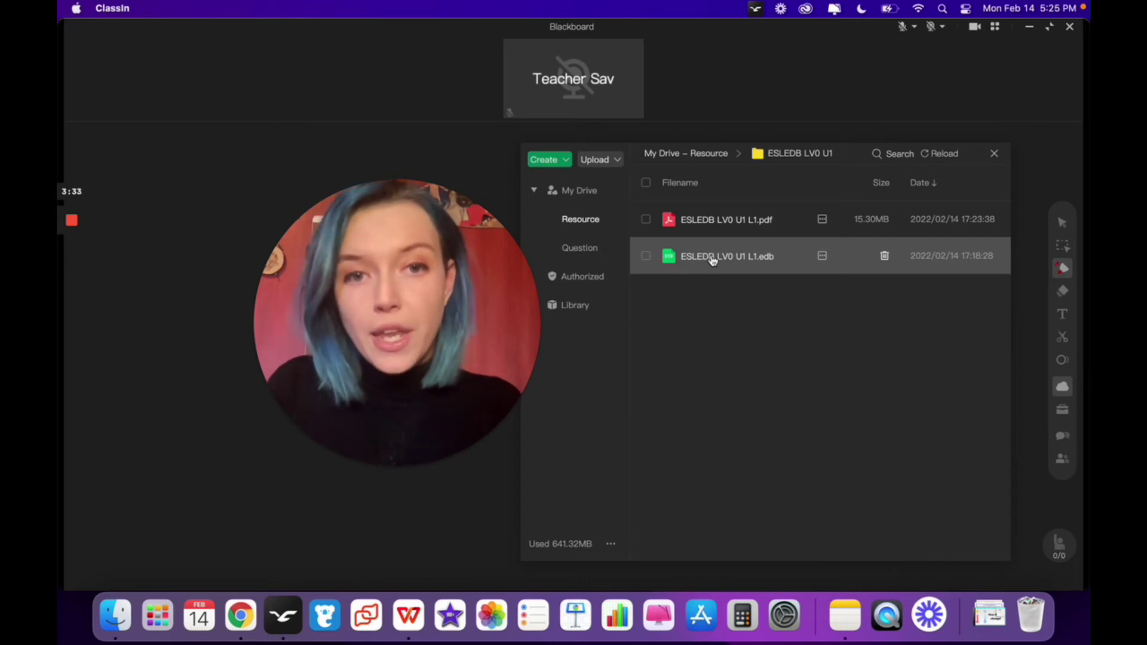
pyautogui.click(645, 257)
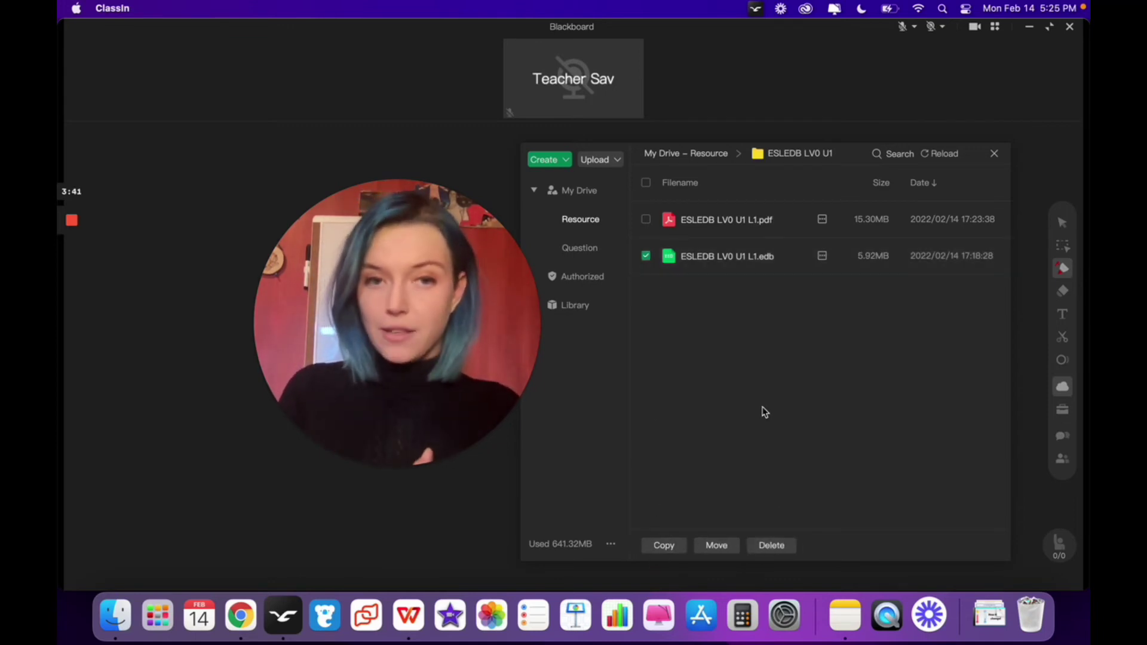
pyautogui.click(645, 258)
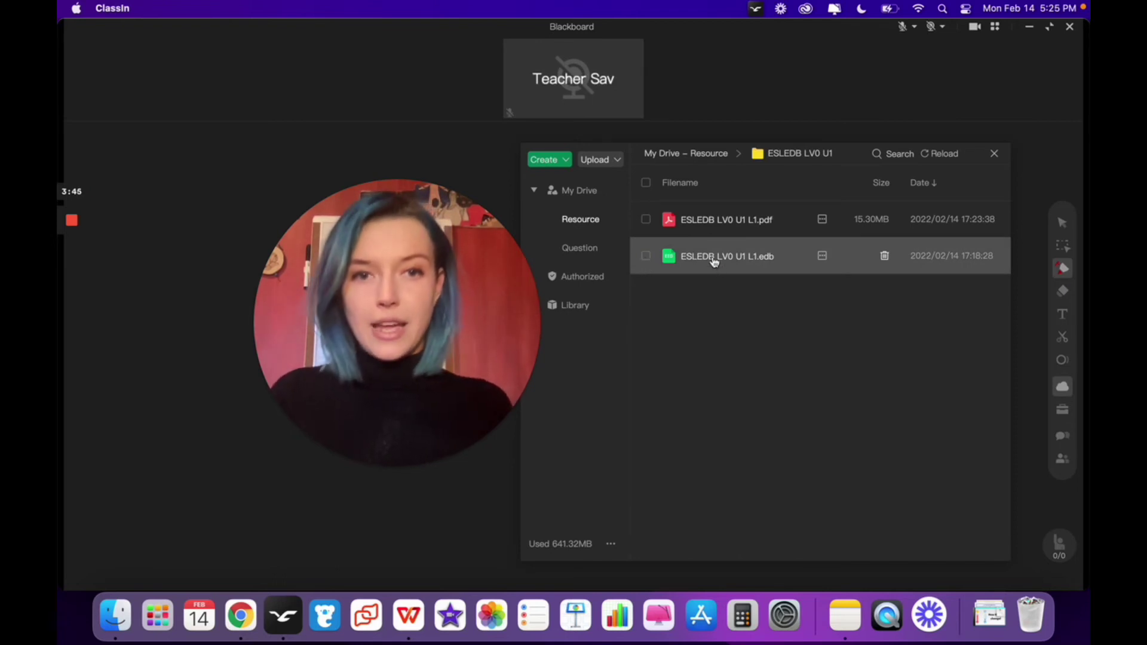
pyautogui.doubleClick(713, 258)
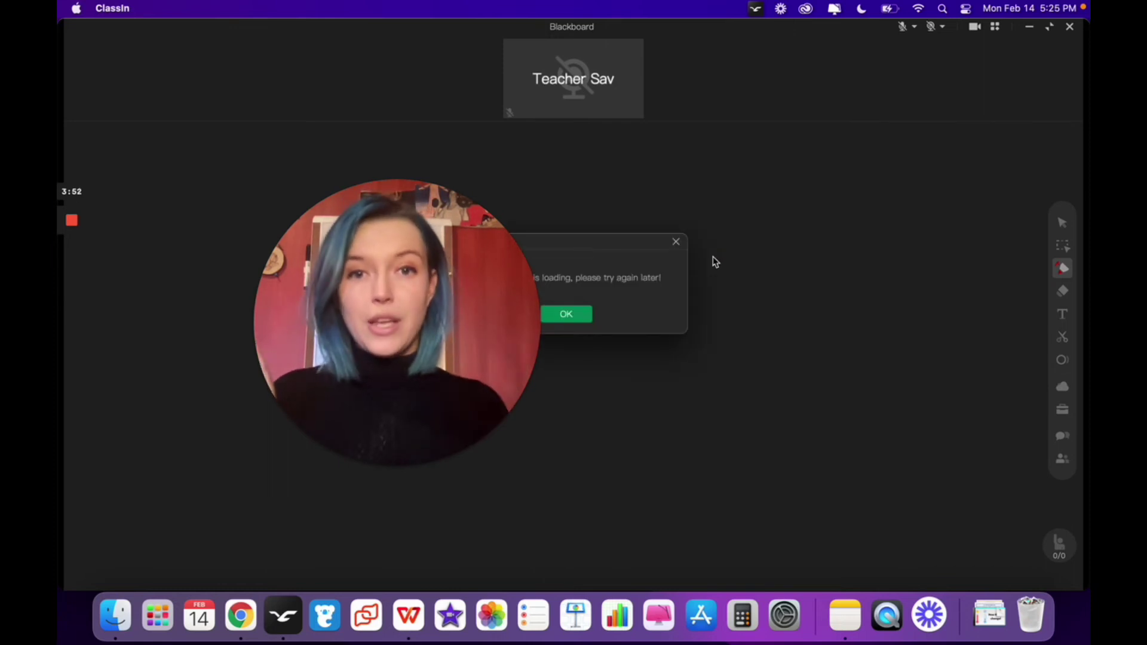
pyautogui.click(568, 313)
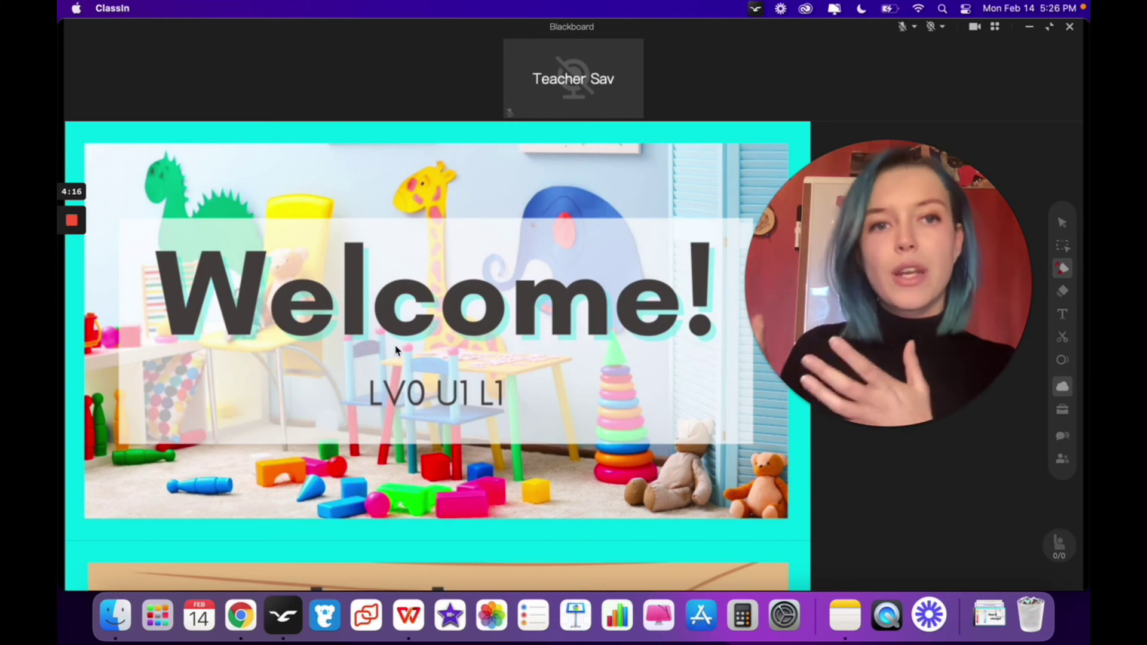
# - Open ESLEDB LV0 U1 L1.pdf over the blackboard and enlarge its window to nearly the full blackboard height
pyautogui.scroll(-10, 454, 385)
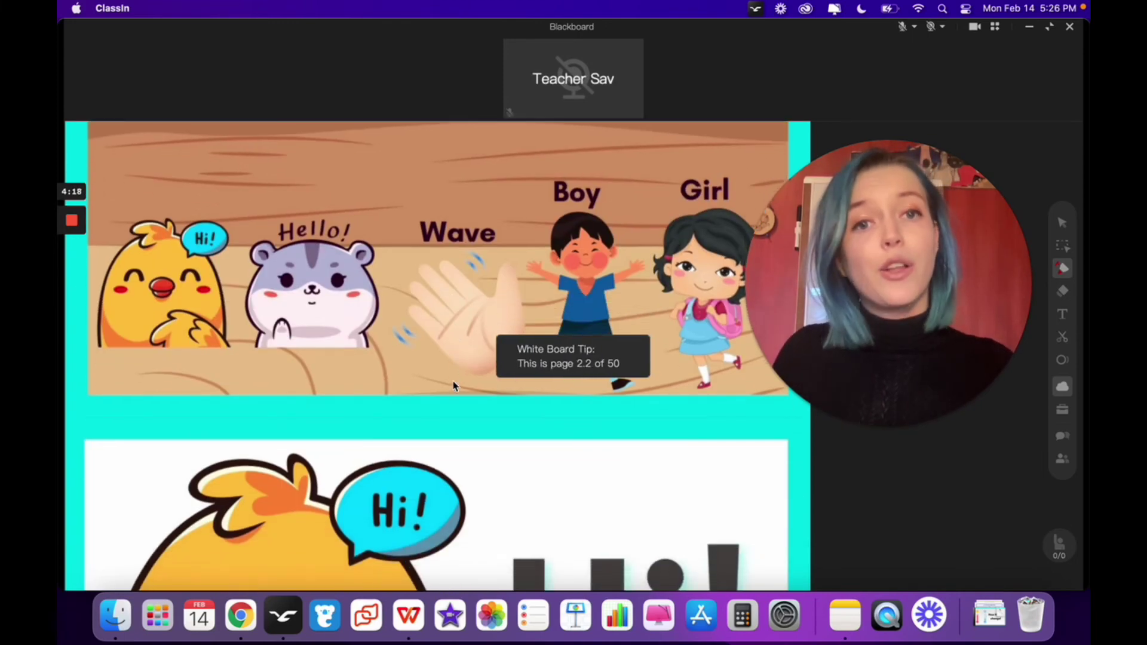
pyautogui.scroll(15, 454, 385)
pyautogui.scroll(2, 452, 385)
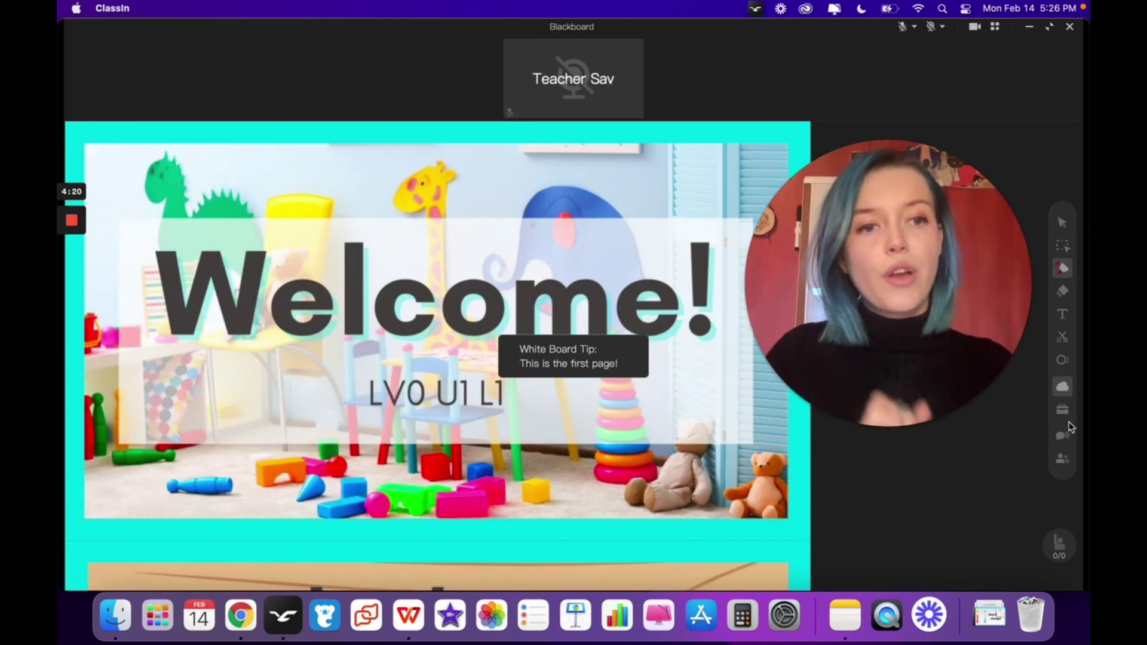
pyautogui.click(1061, 386)
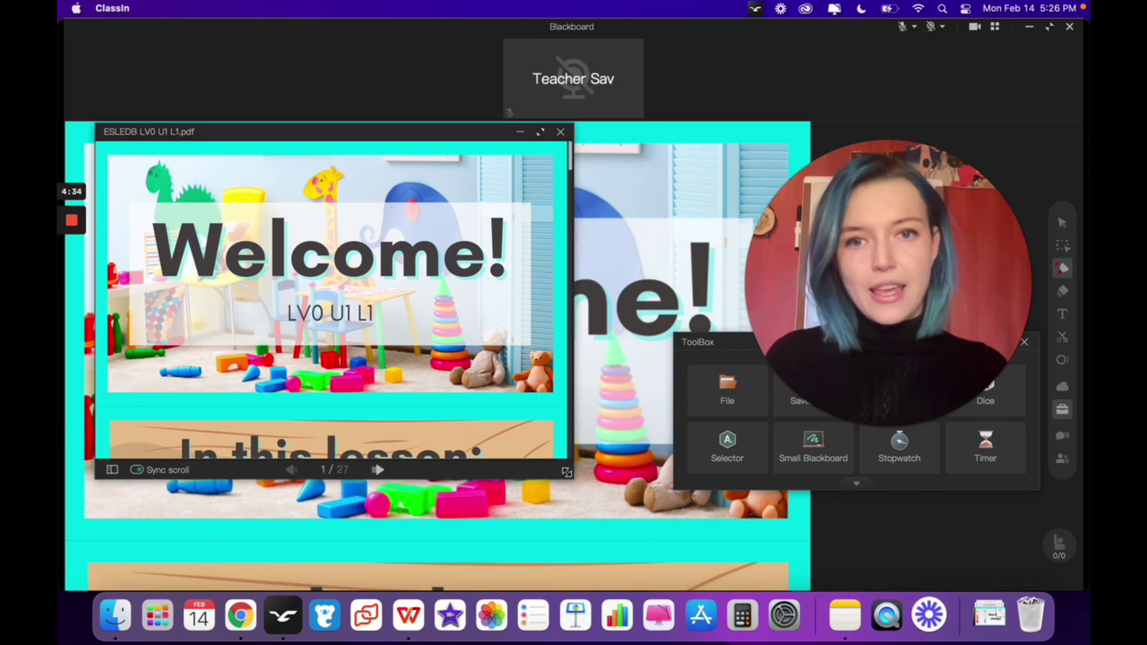
pyautogui.moveTo(564, 477); pyautogui.dragTo(859, 577)
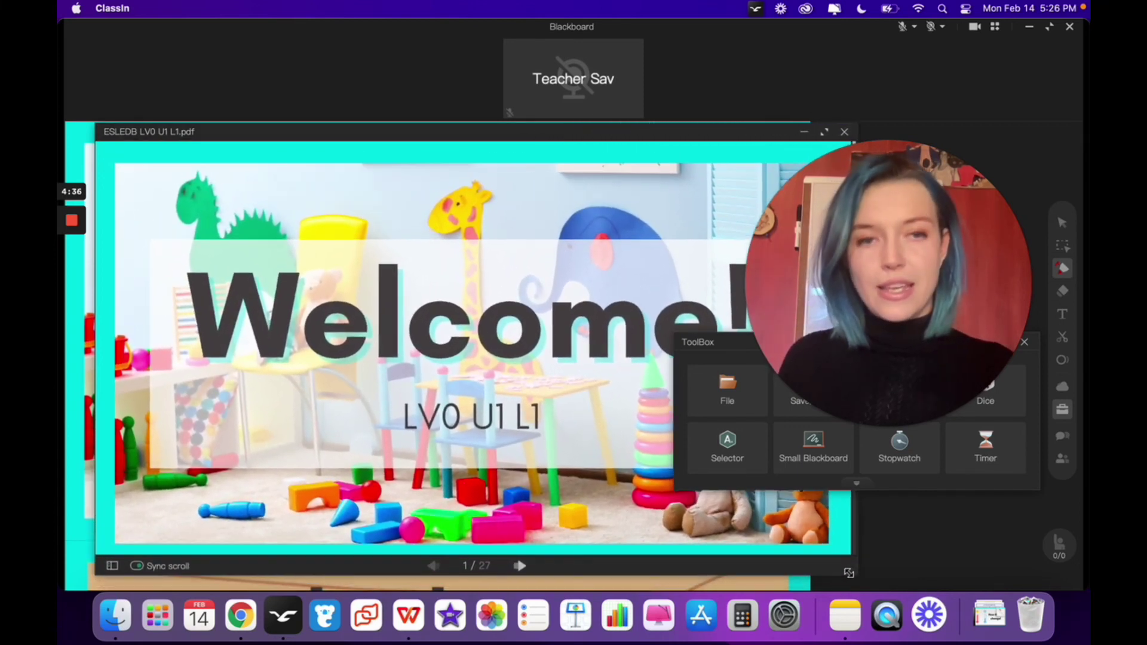